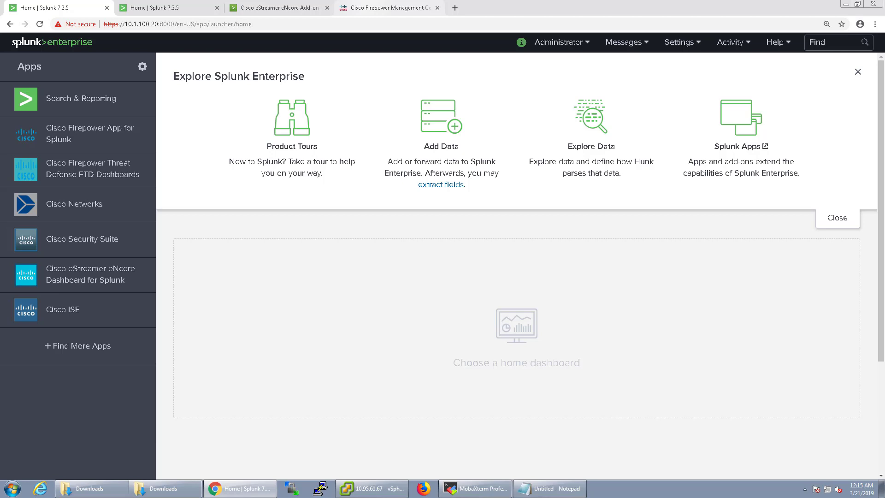
Check the installed Splunk apps list for the Splunk Add-on for Cisco ASA.
click(396, 8)
key(ctrl+1)
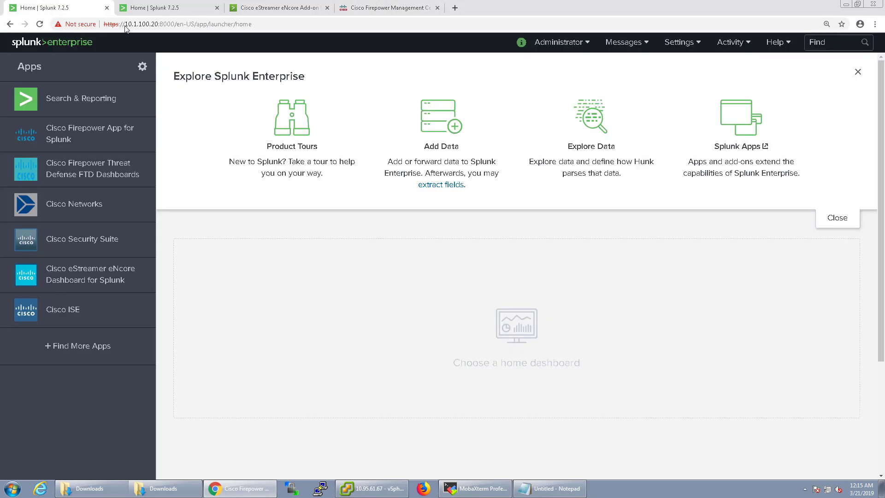
click(142, 66)
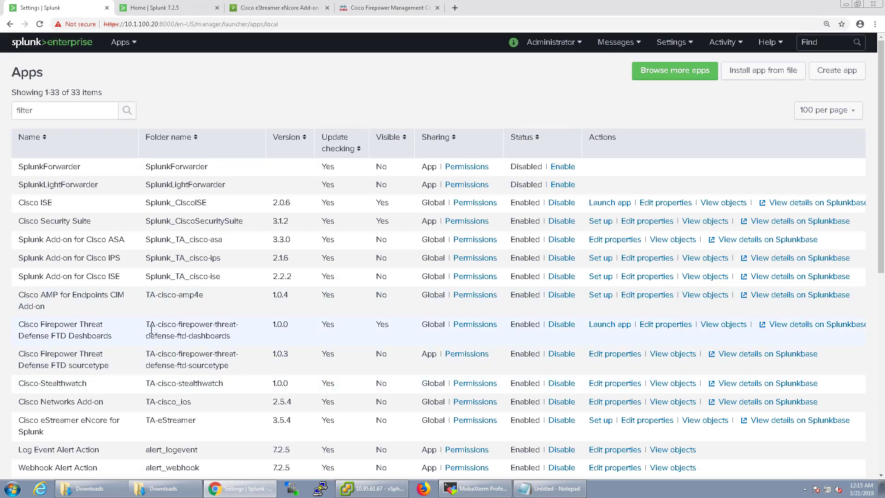
drag(91, 238, 222, 241)
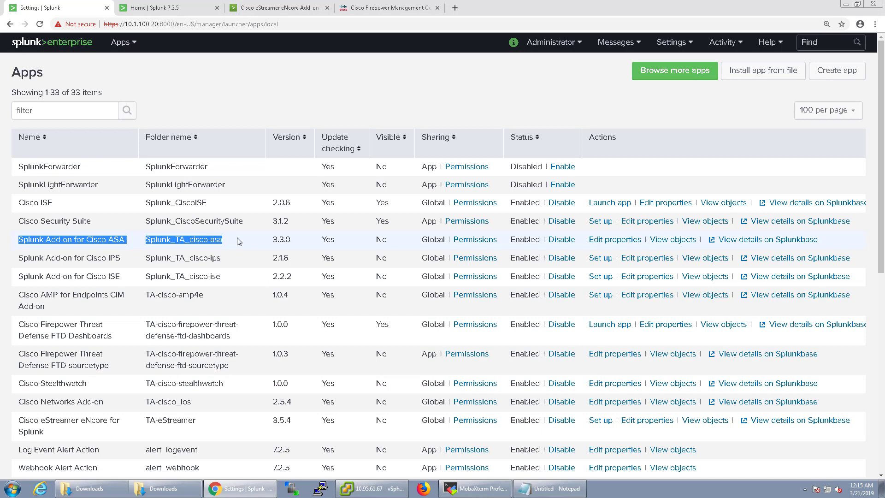
Close the duplicate Splunk home tab and the eStreamer add-on Splunkbase tab.
click(63, 49)
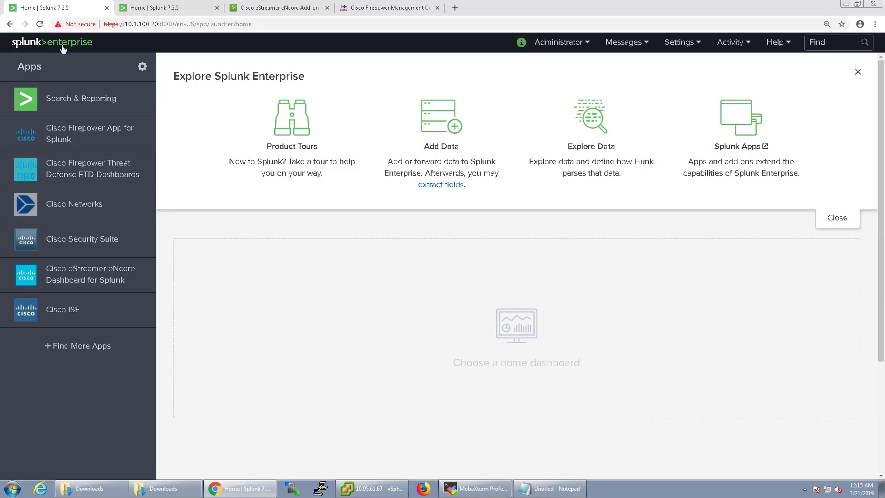
click(179, 9)
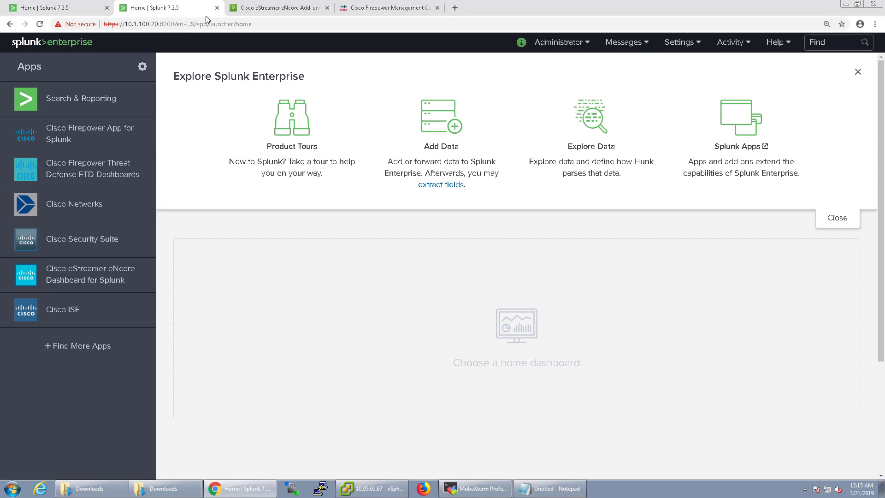
click(218, 8)
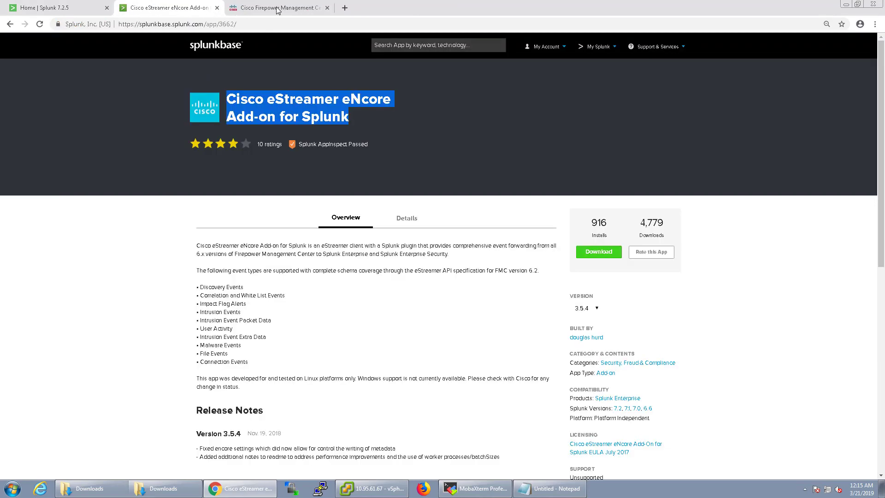
click(217, 7)
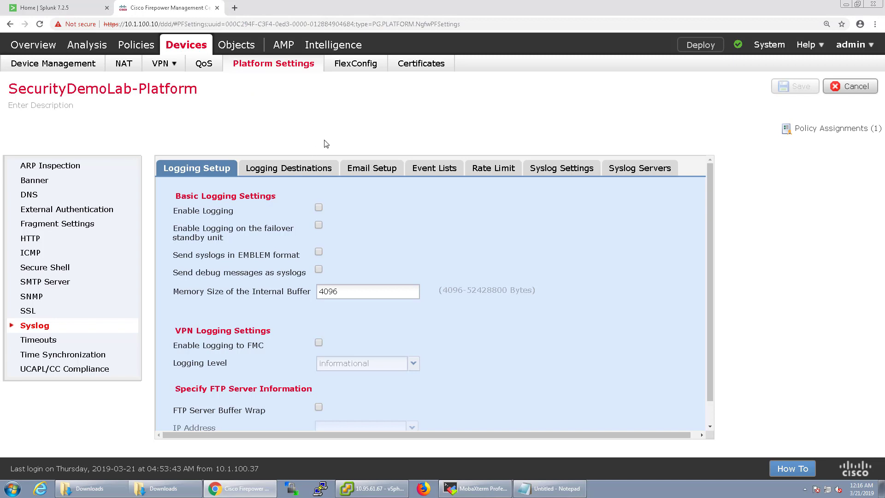
Enable logging with EMBLEM-format syslogs and VPN logging to FMC at informational level.
click(320, 208)
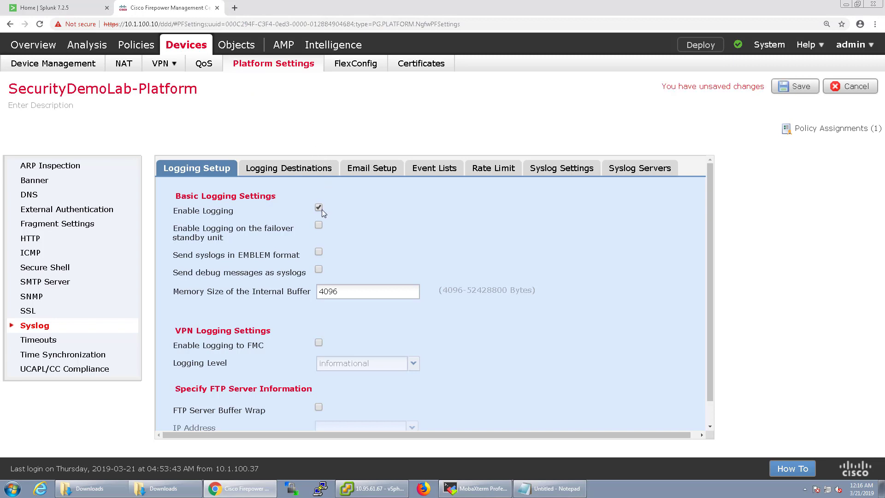
click(318, 252)
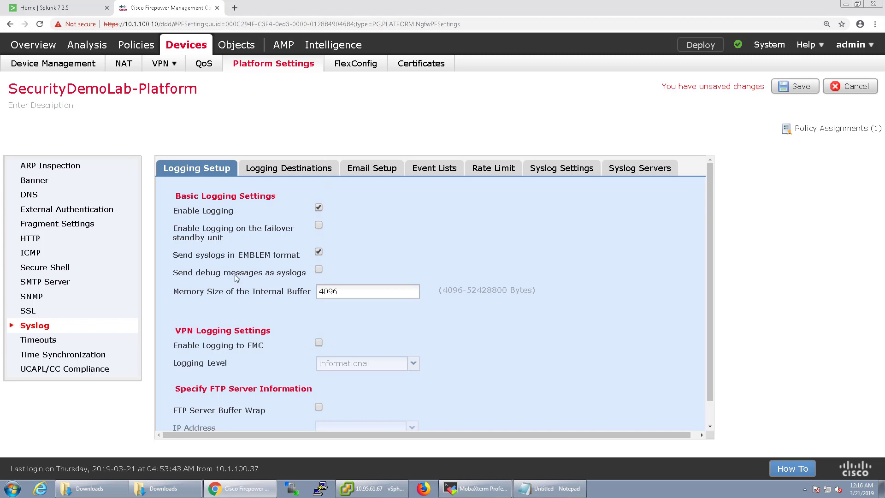
click(319, 345)
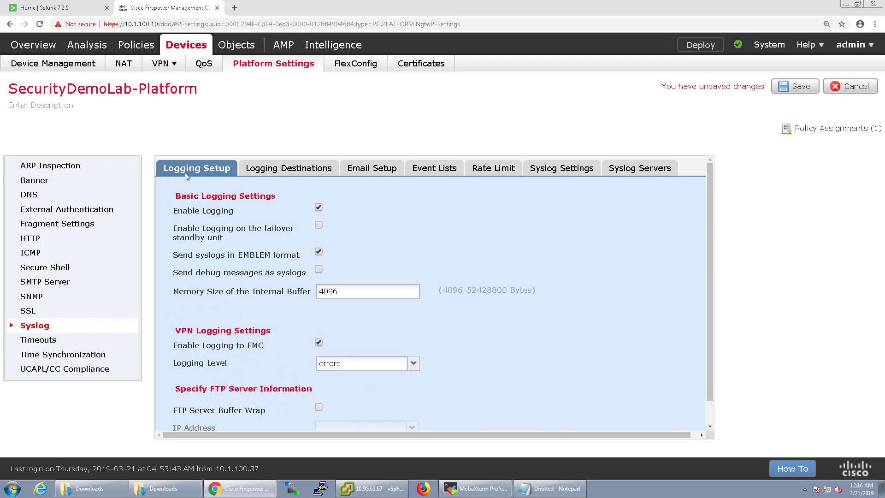
click(335, 365)
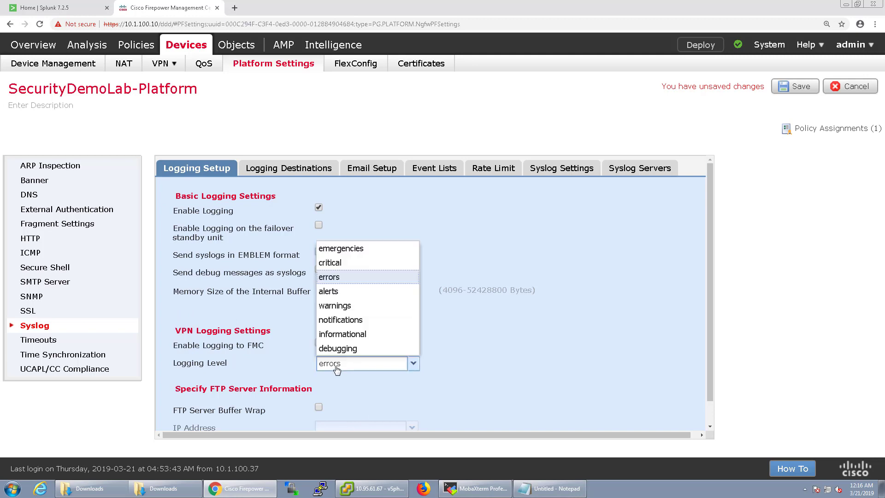
click(341, 334)
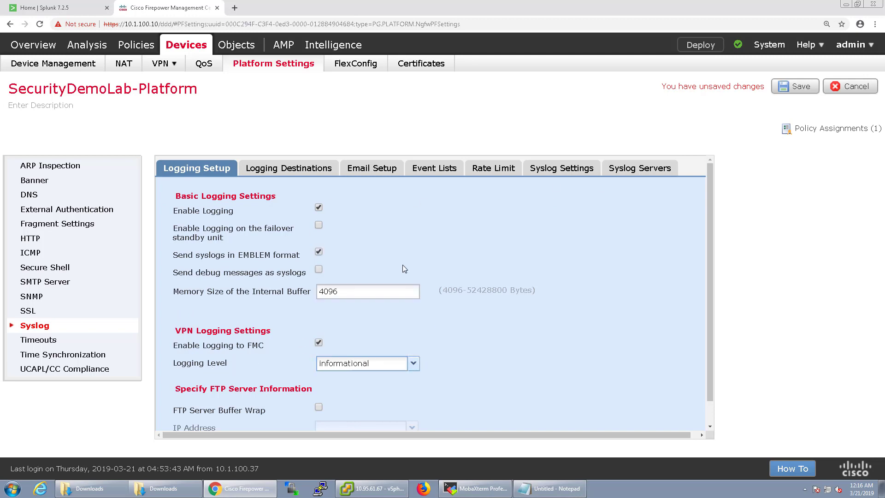
click(296, 169)
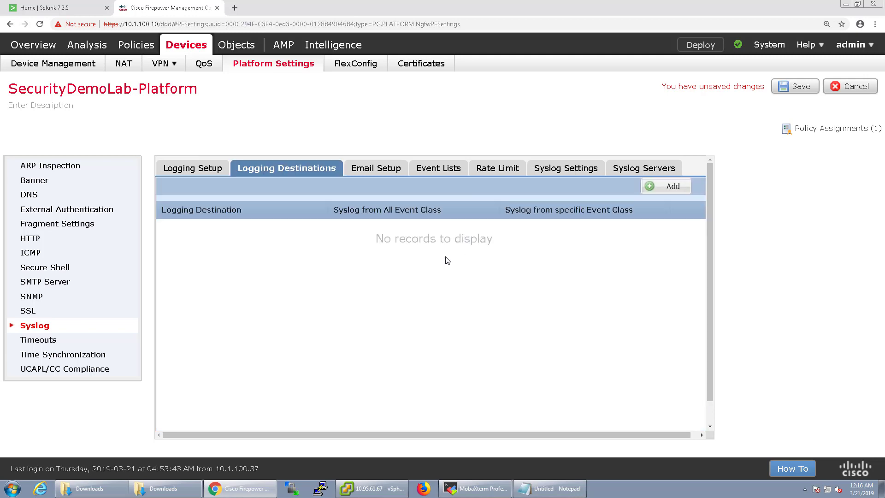
Add a Syslog Servers logging destination filtered on informational severity.
click(670, 187)
click(347, 93)
click(478, 101)
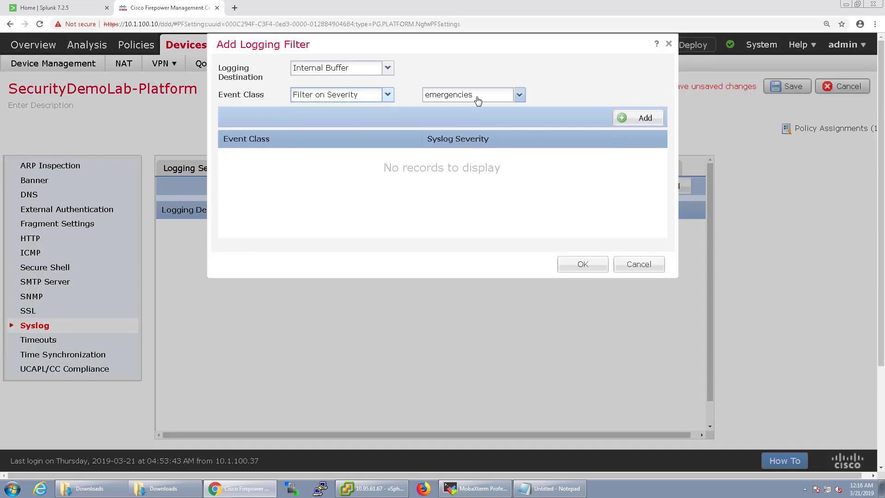
click(478, 101)
click(359, 68)
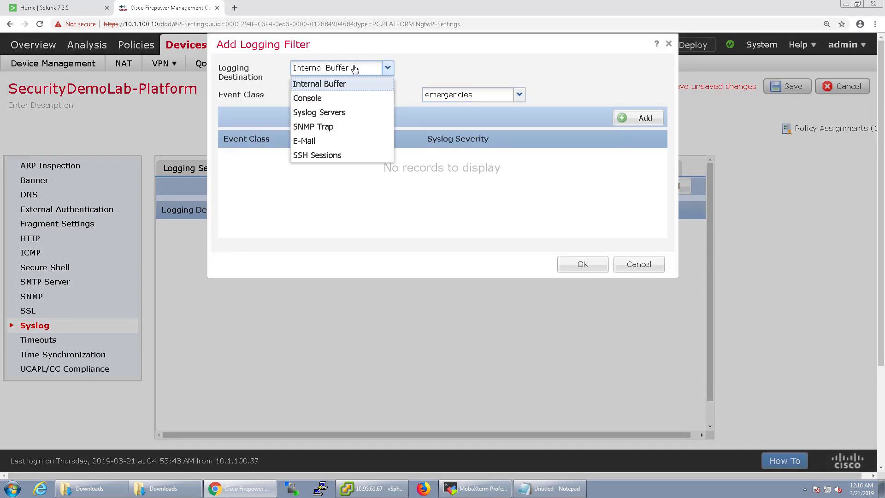
click(329, 113)
click(517, 96)
click(497, 196)
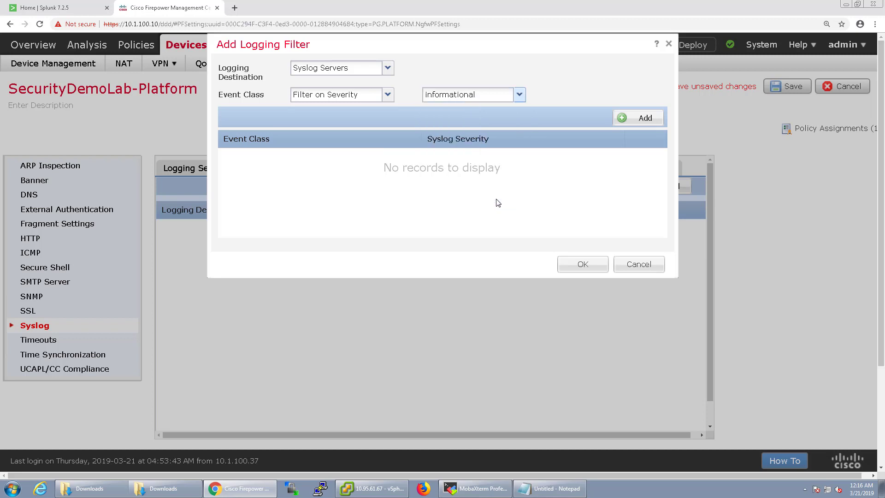
click(586, 266)
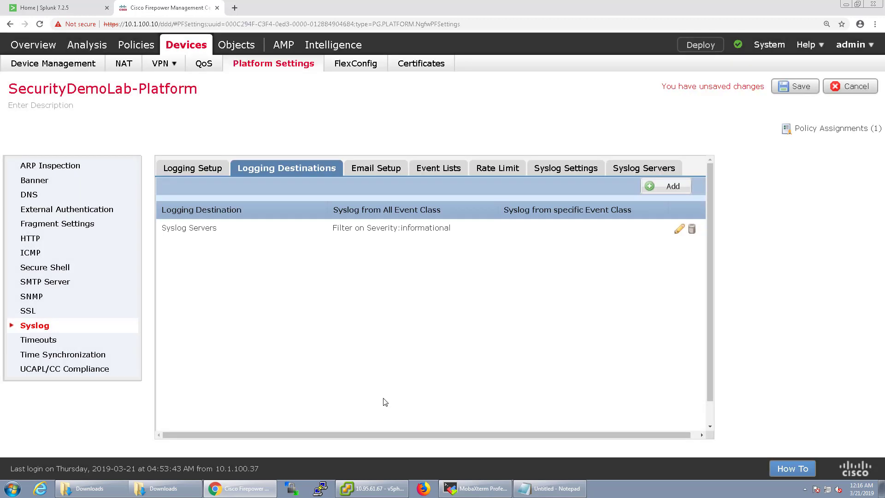
Enable syslog timestamps and include the host name as device ID.
click(567, 168)
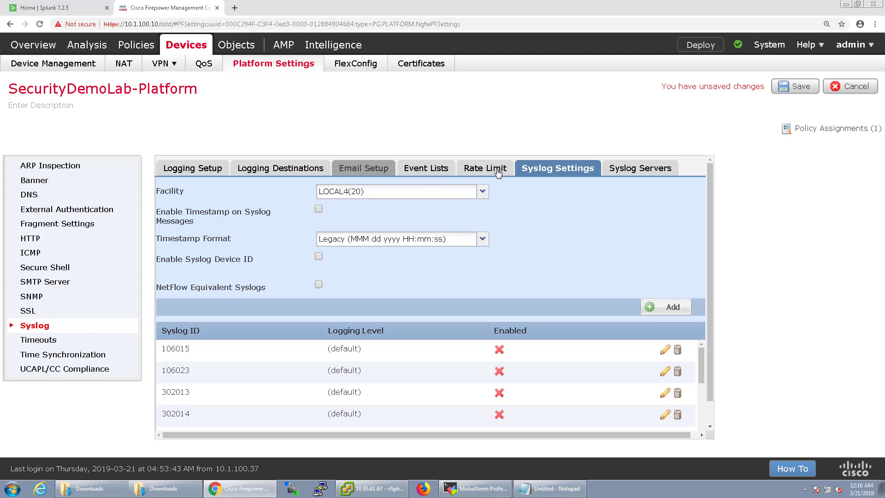
click(319, 208)
click(318, 257)
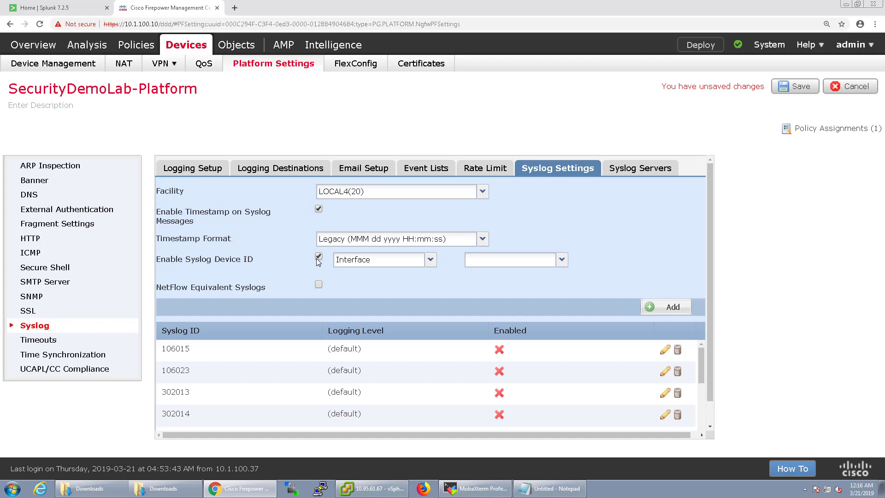
click(402, 261)
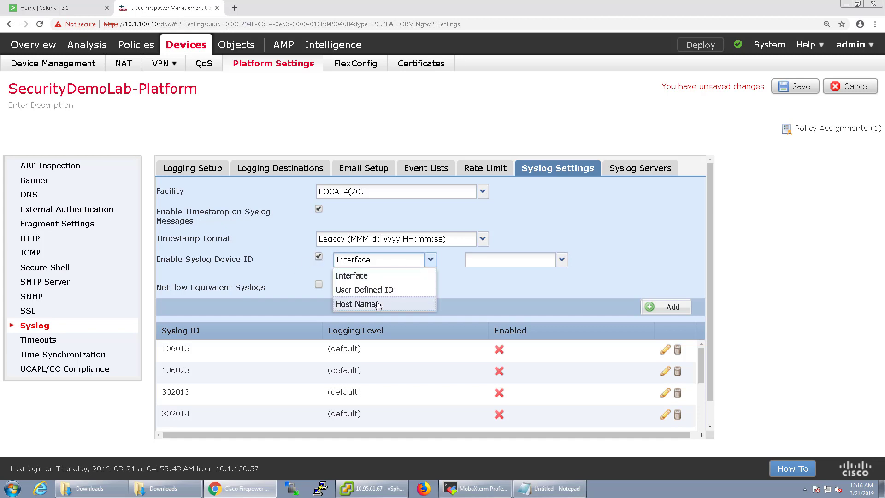
click(361, 304)
Add syslog server Obj_10.1.100.20 on UDP 514 with EMBLEM via the management interface, and save.
click(655, 170)
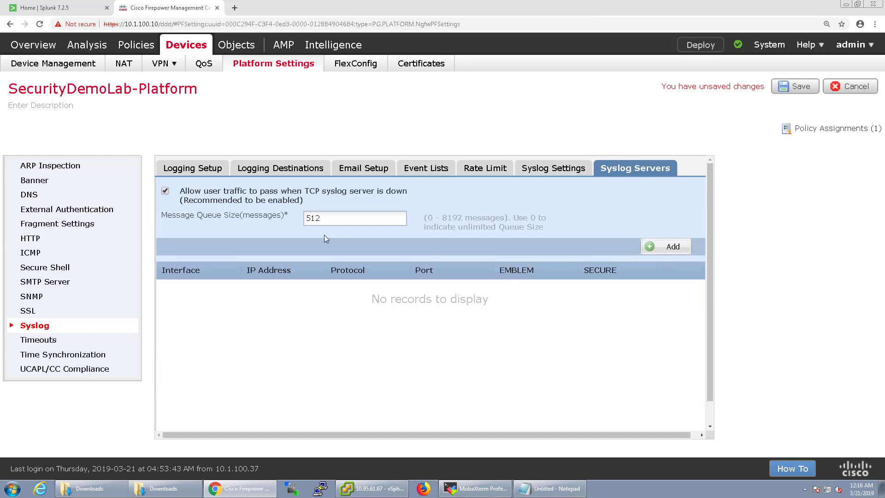
click(668, 249)
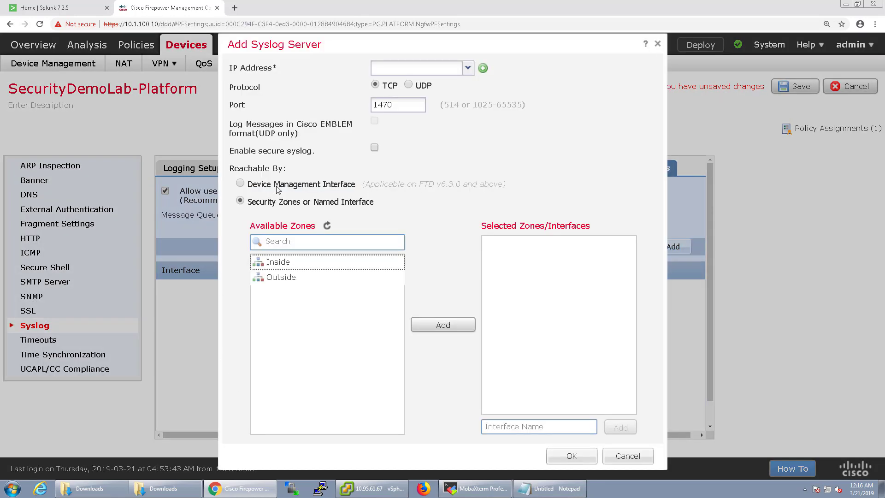
click(464, 68)
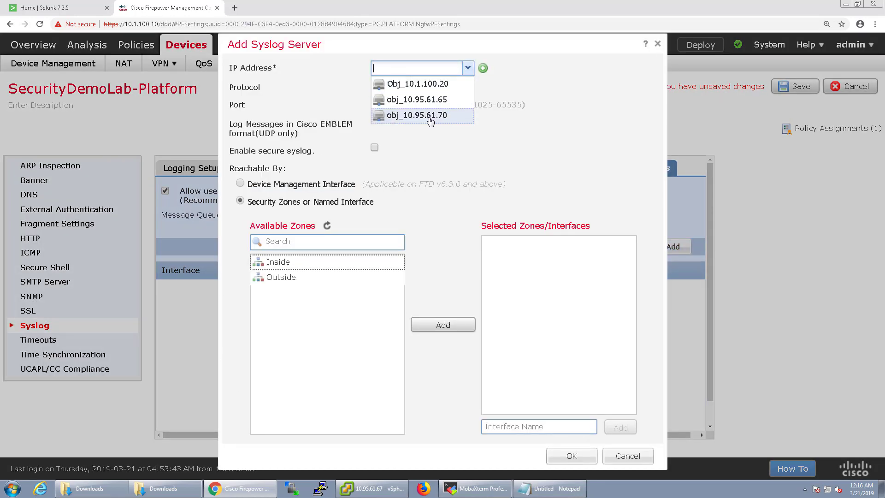
click(421, 84)
click(408, 84)
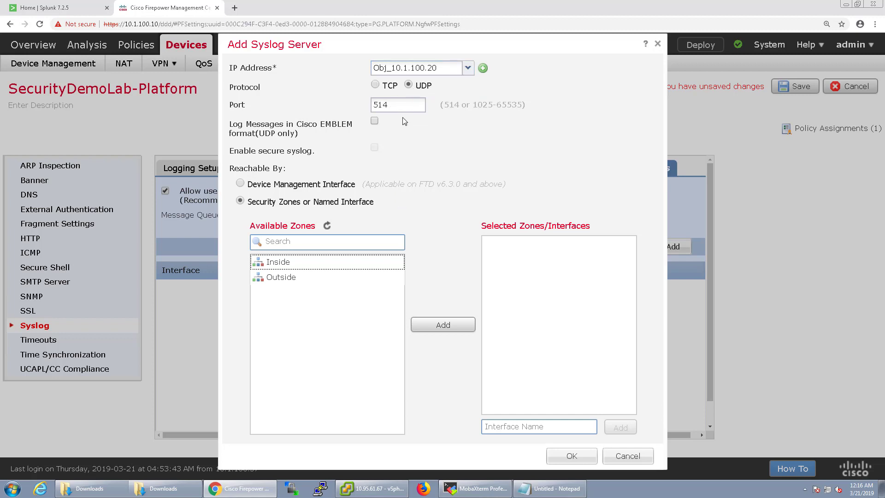
click(374, 121)
click(240, 184)
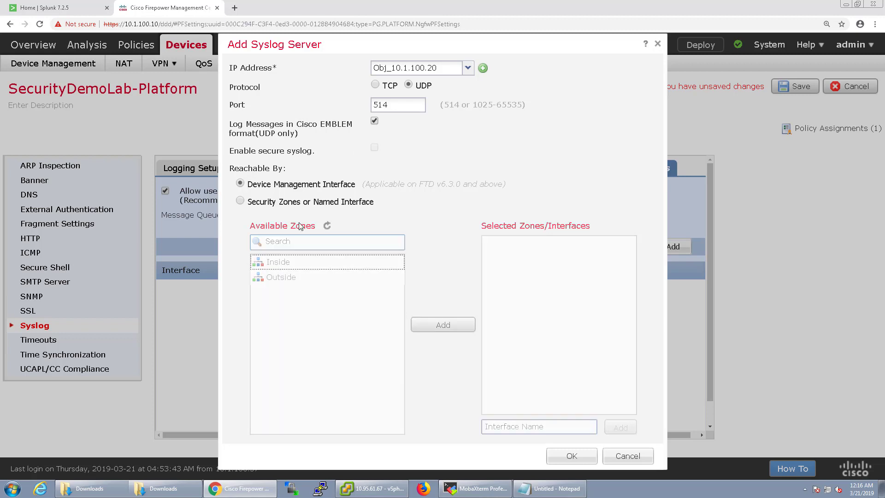
click(567, 456)
click(795, 86)
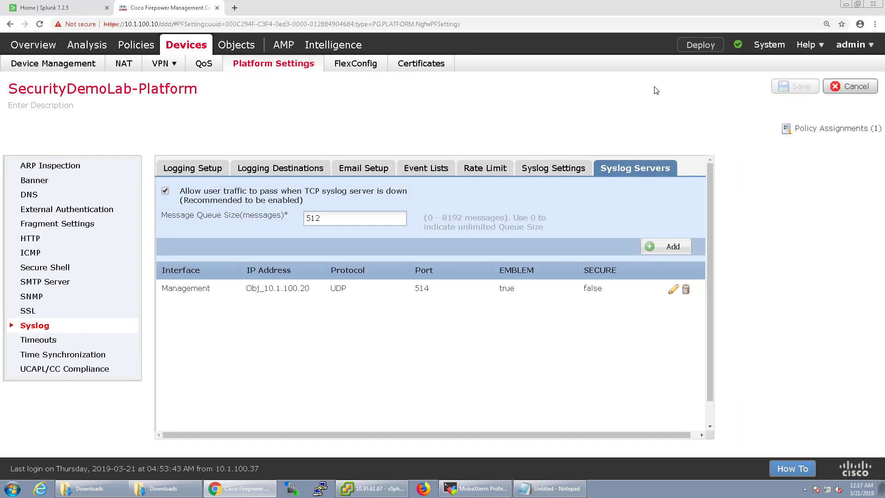
Deploy the saved syslog platform settings to the FTDv device.
click(701, 47)
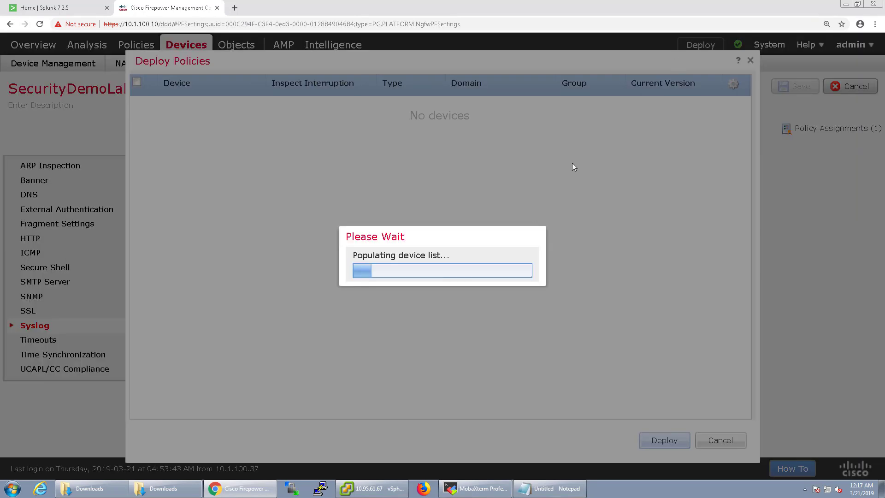
click(137, 83)
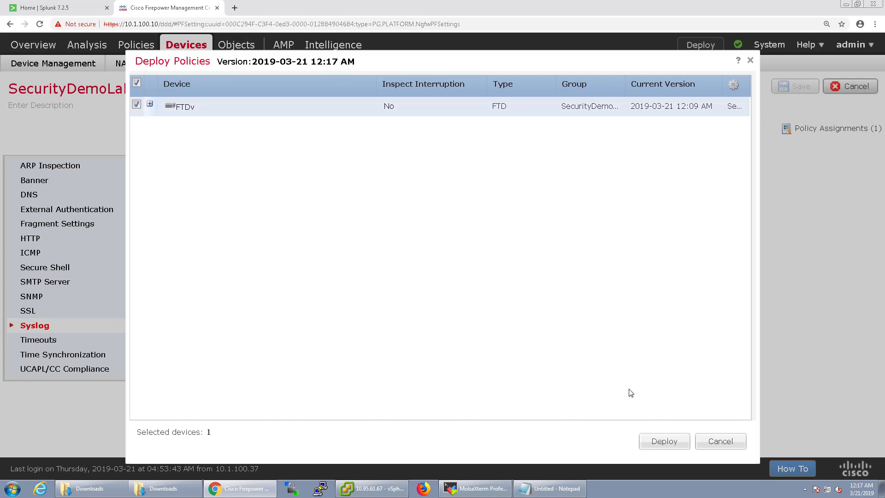
click(644, 445)
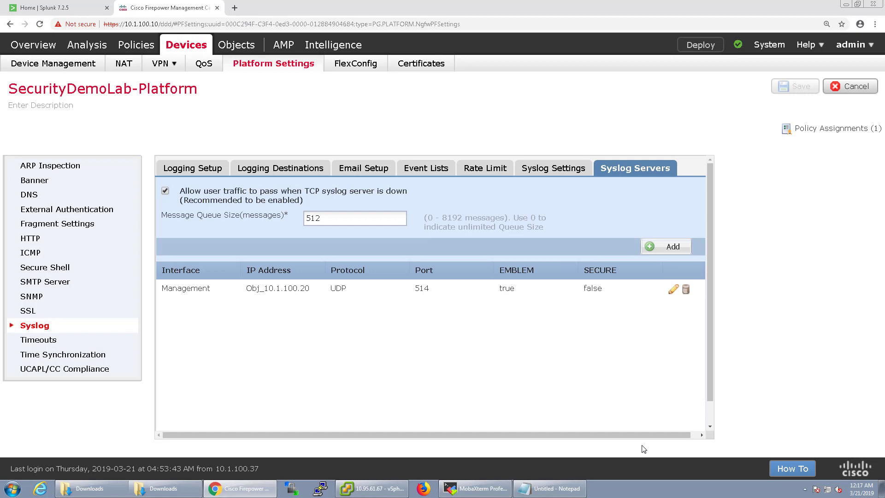
click(81, 16)
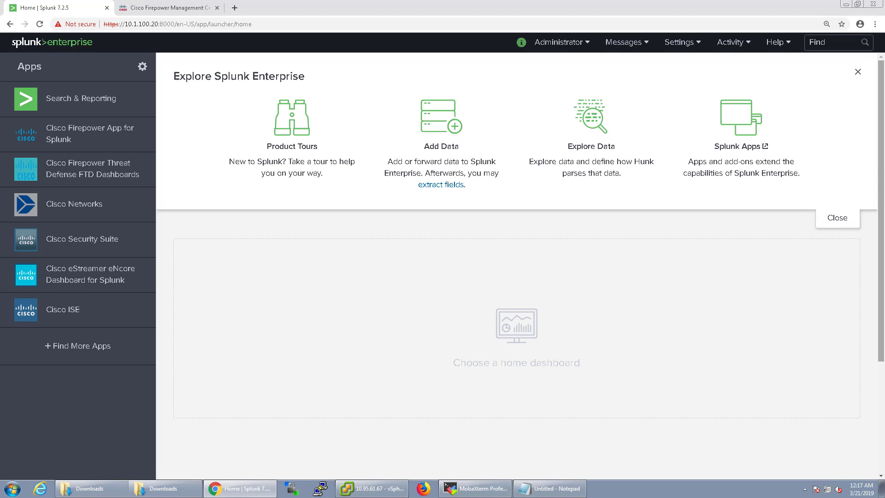
key(ctrl+Tab)
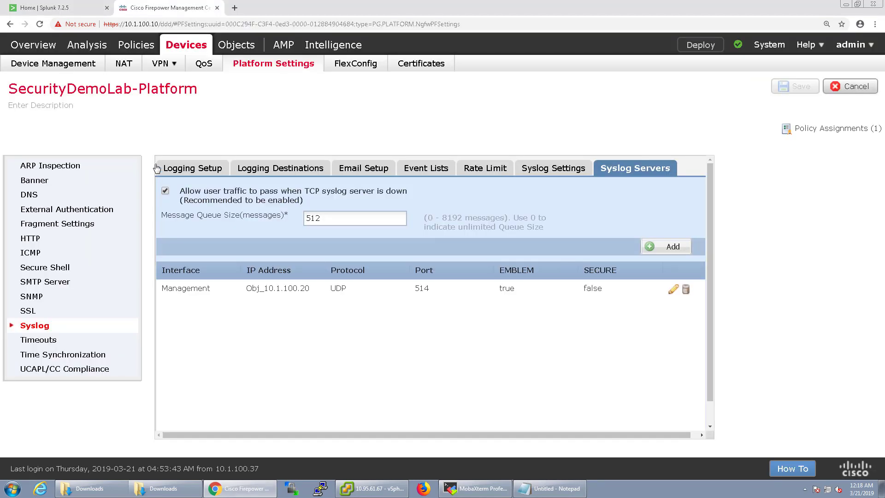
Set up a UDP network input on port 514 accepting data from 10.1.100.11.
click(70, 12)
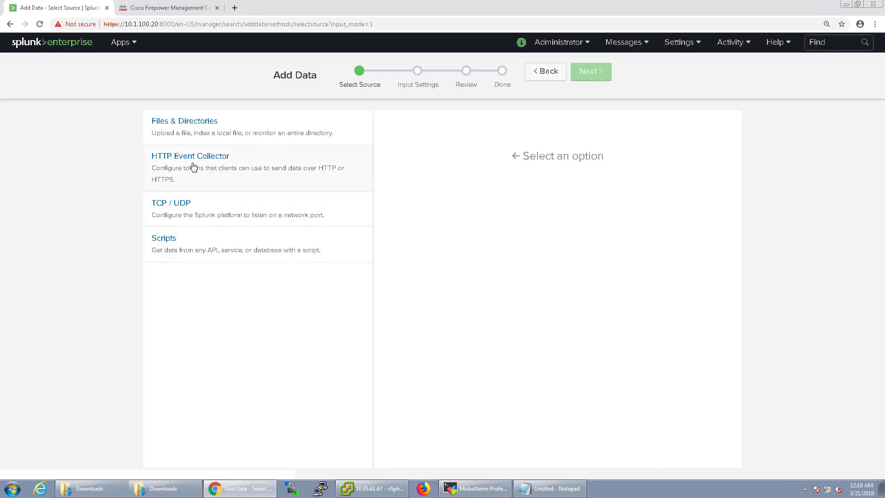
click(332, 209)
click(669, 171)
click(530, 204)
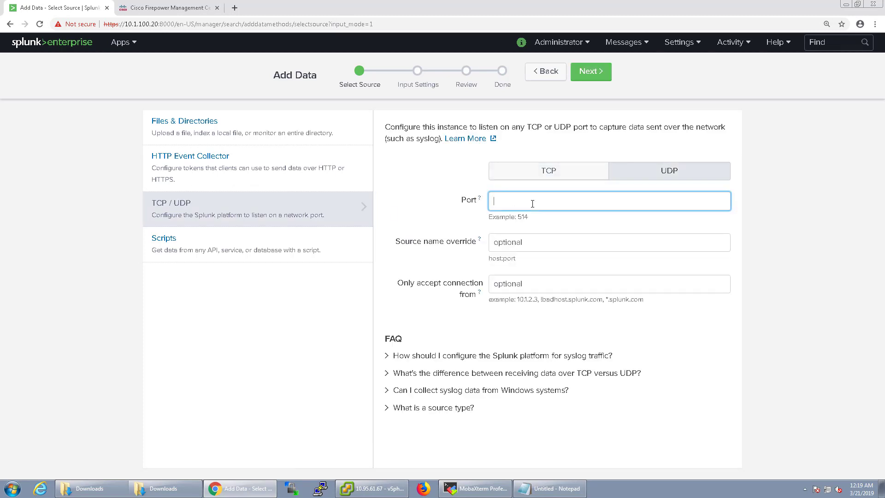
text(514)
click(532, 280)
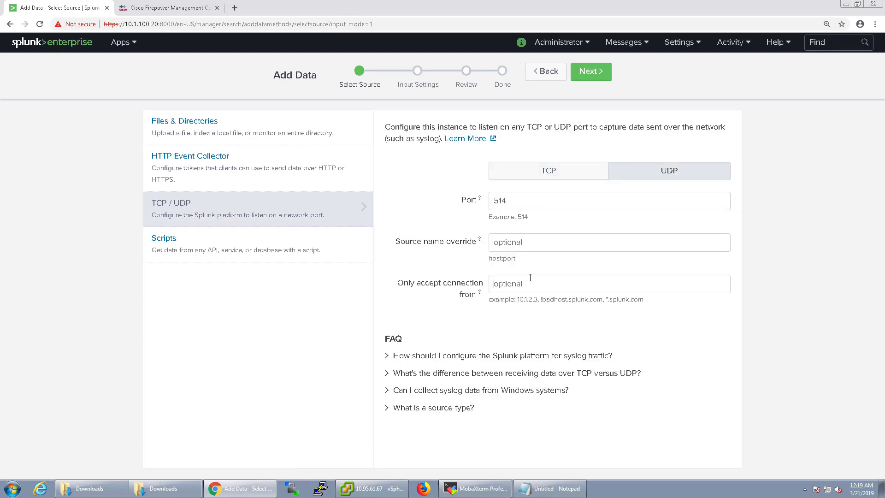
text(10.1.100.)
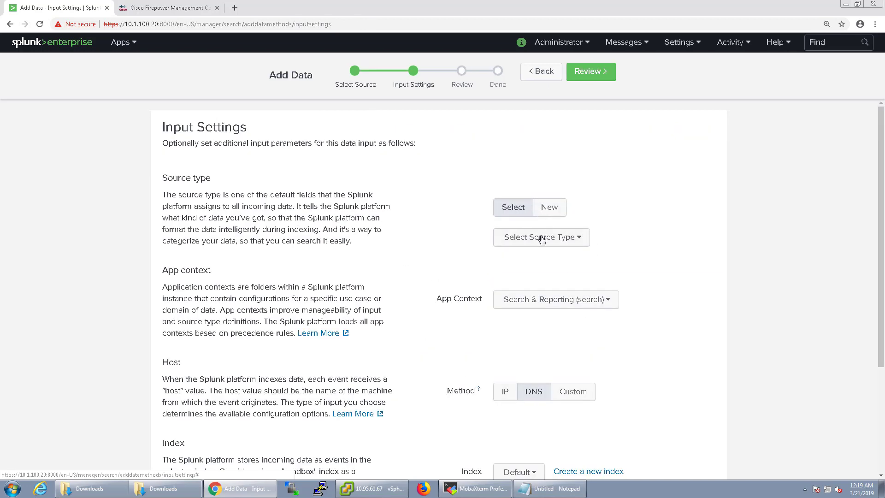
Give the input source type cisco:asa and IP host method, then review and submit.
click(541, 237)
text(cisco)
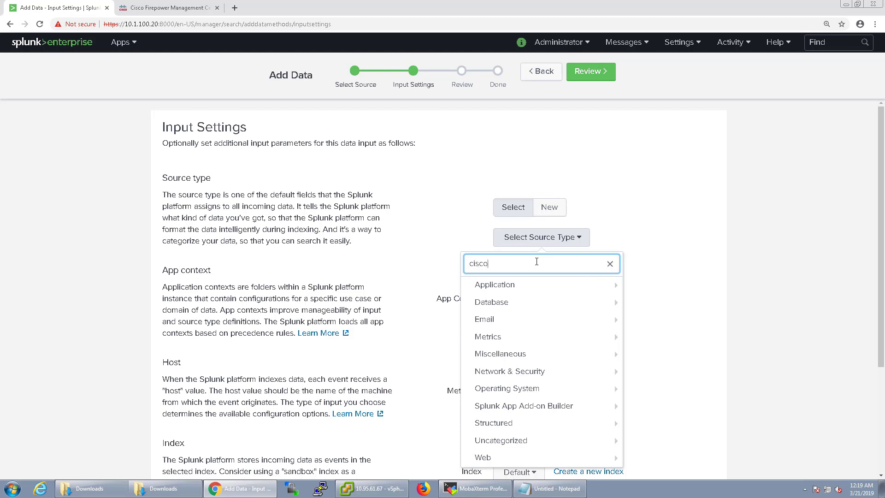
text(:asa)
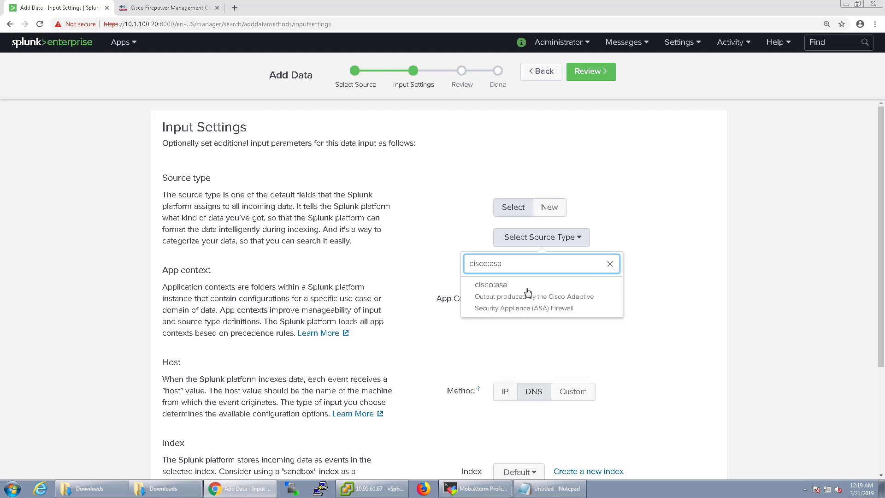
click(530, 292)
scroll(508, 329, down, 2)
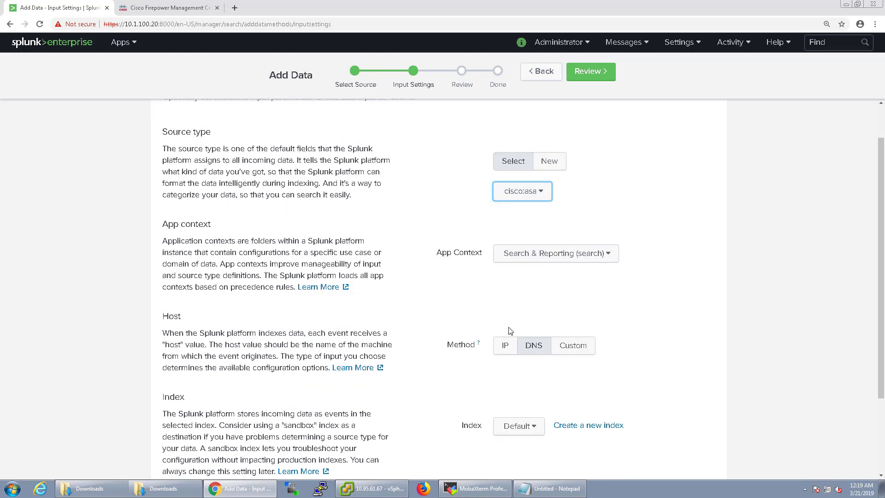
click(503, 295)
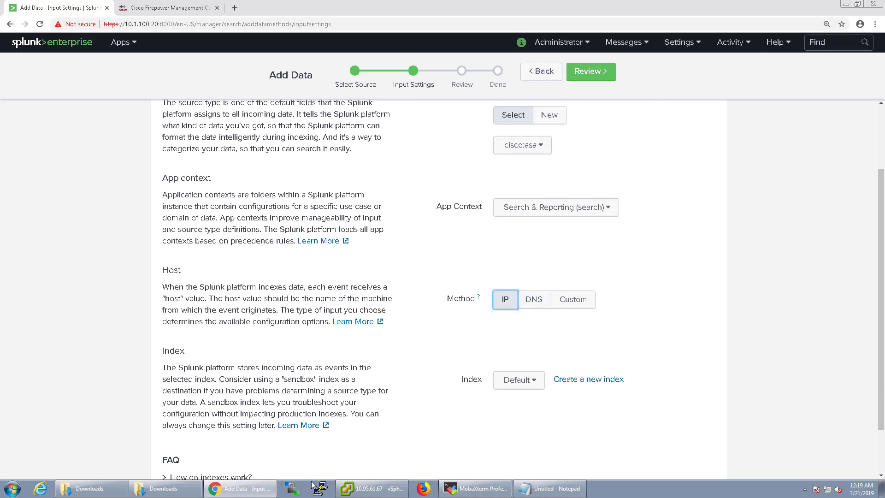
click(588, 74)
click(585, 72)
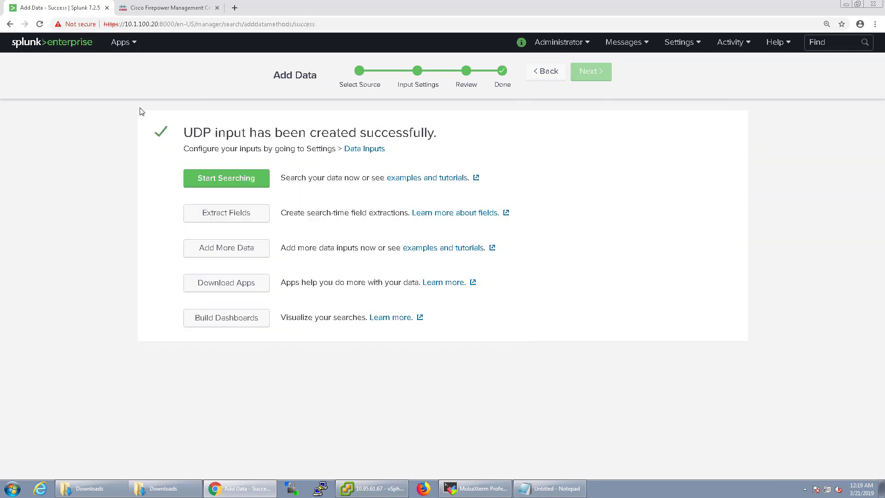
Browse the 29 FTD events from udp:514 on the search timeline, then return home.
click(228, 184)
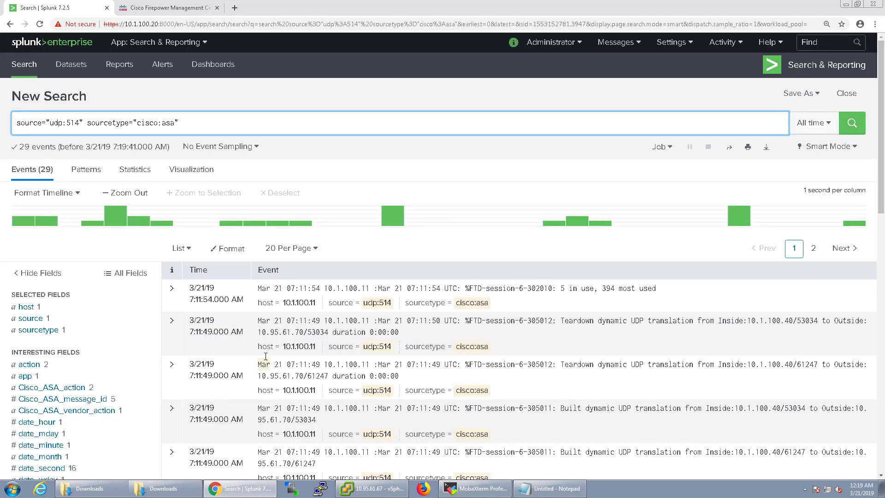
drag(857, 218, 65, 46)
click(56, 49)
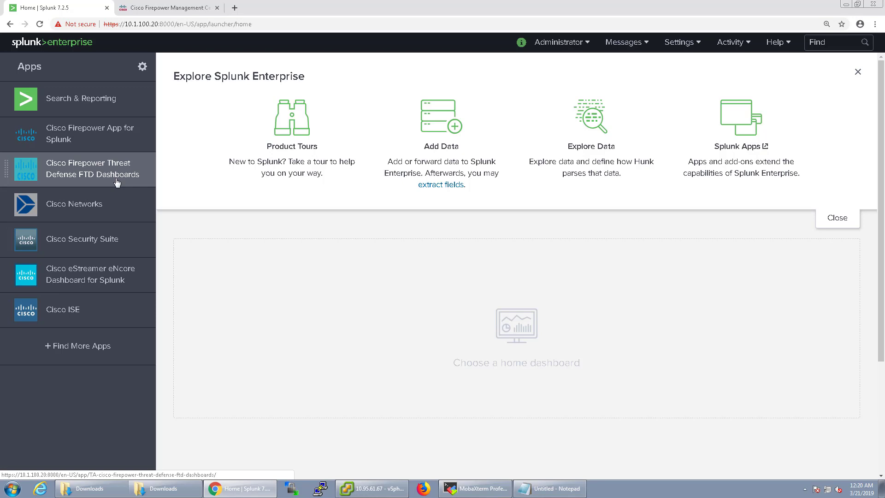
Open the FTD Dashboards app and view its Firewall Events by Action query in search.
click(116, 182)
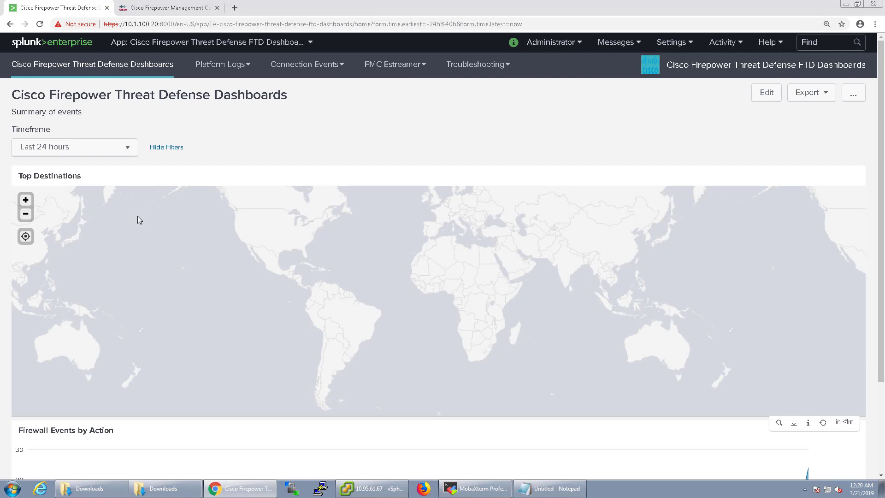
scroll(139, 222, down, 3)
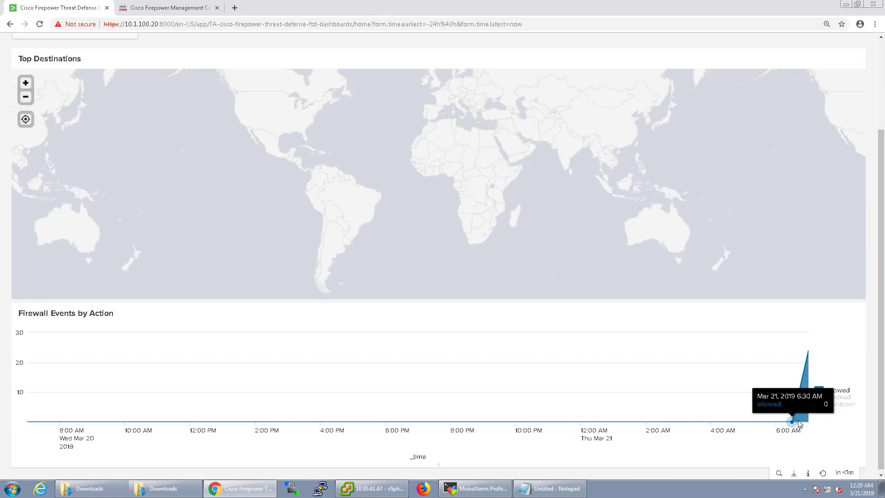
mouse_move(807, 417)
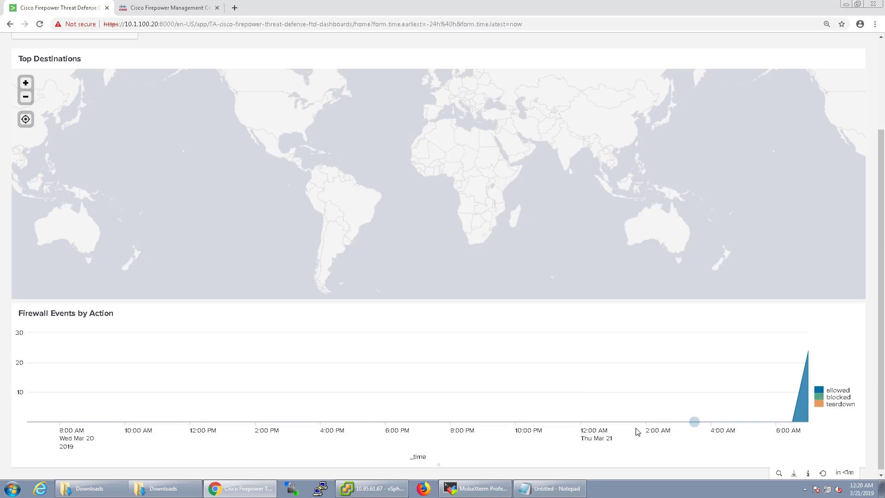
scroll(636, 427, up, 3)
scroll(604, 326, down, 3)
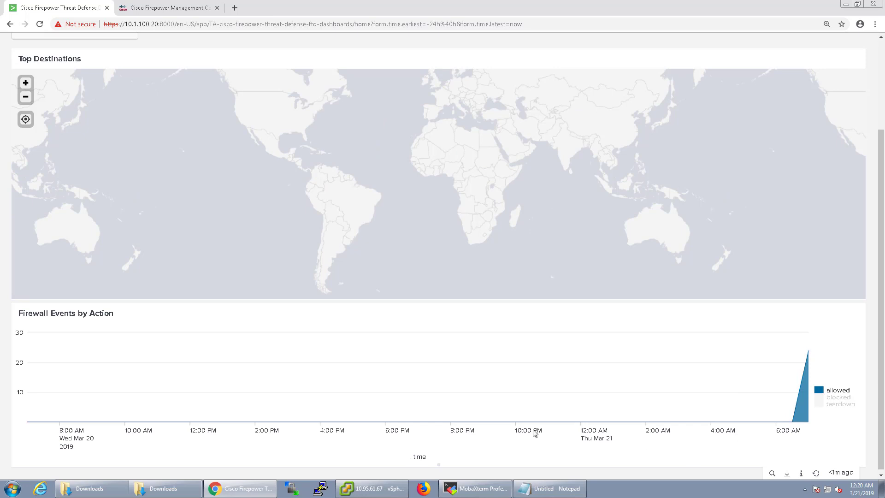
click(773, 473)
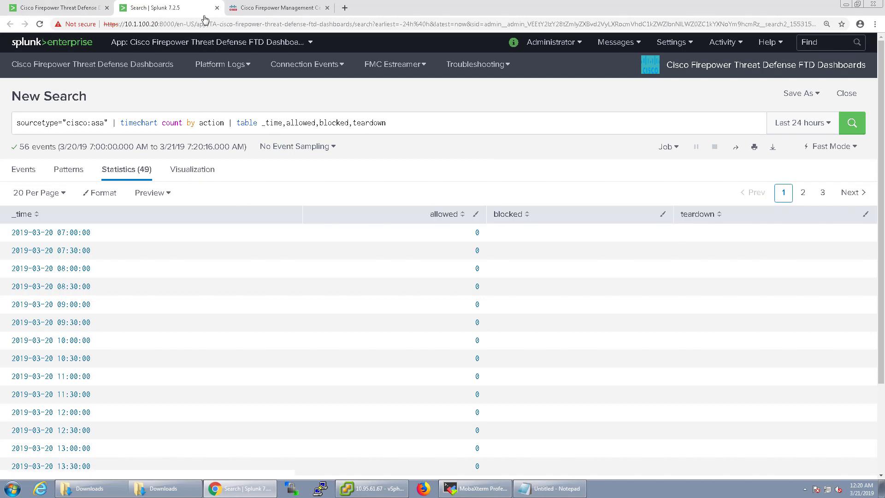
click(217, 8)
scroll(99, 114, up, 3)
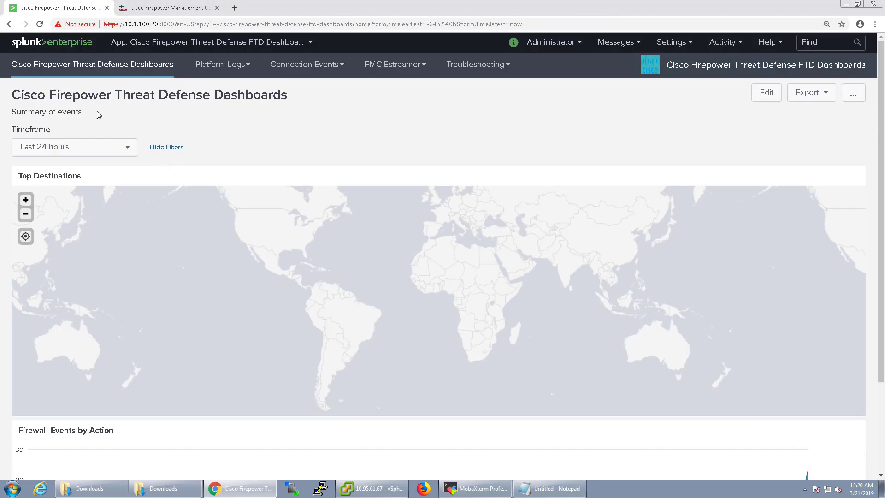
Open the FTD Dashboards' Connection Events Summary report, then go back to Splunk home.
click(64, 46)
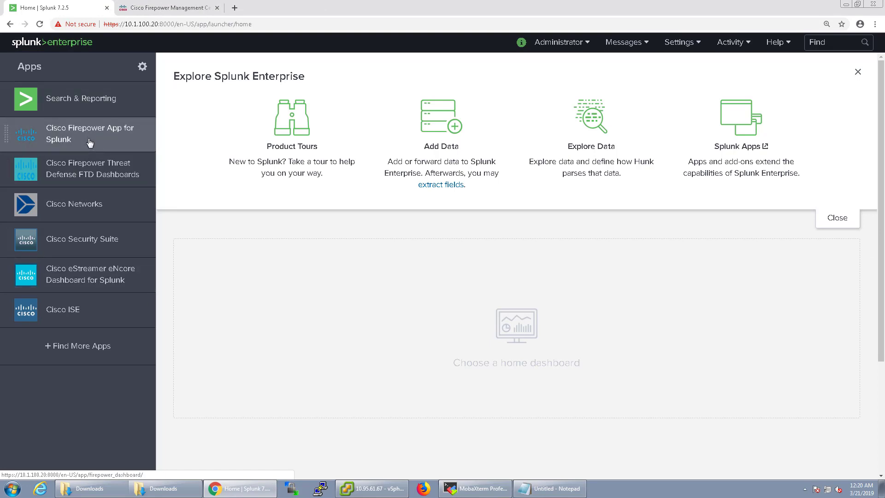
click(72, 174)
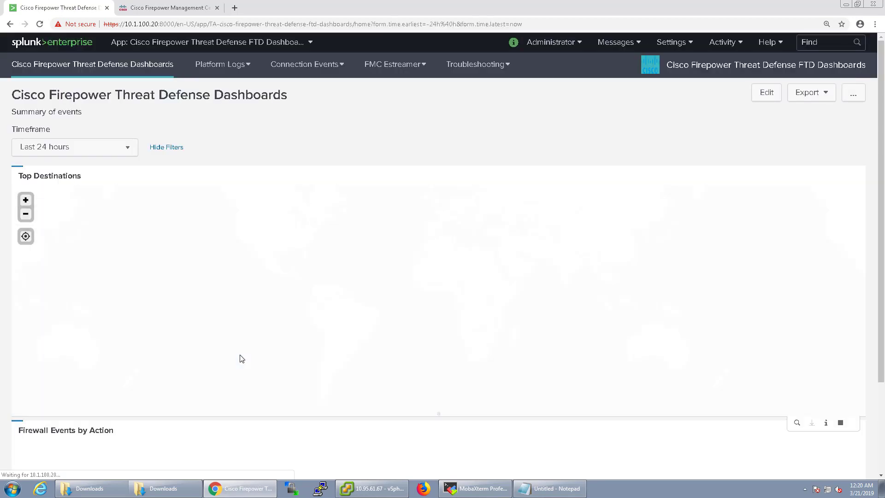
scroll(303, 368, down, 3)
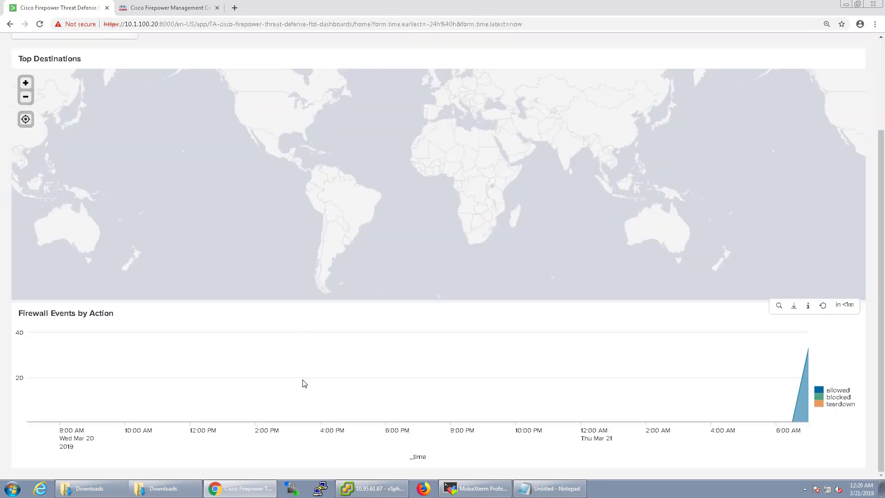
scroll(557, 317, up, 3)
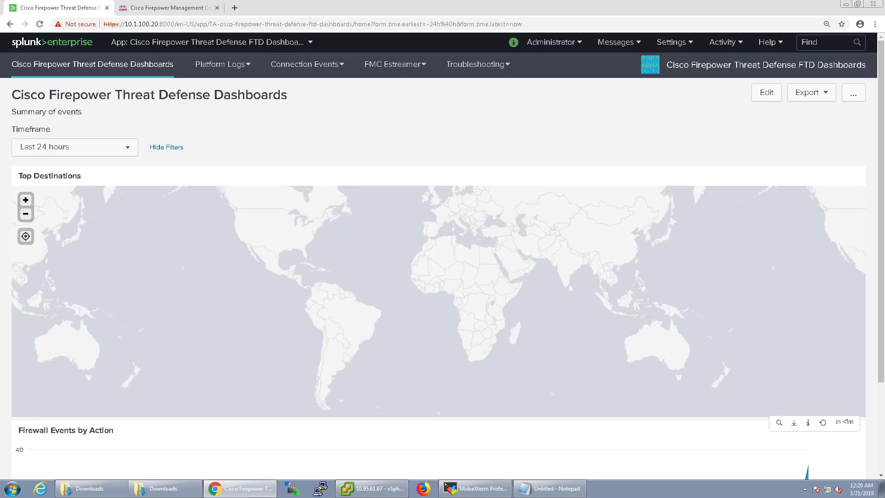
click(330, 65)
click(317, 91)
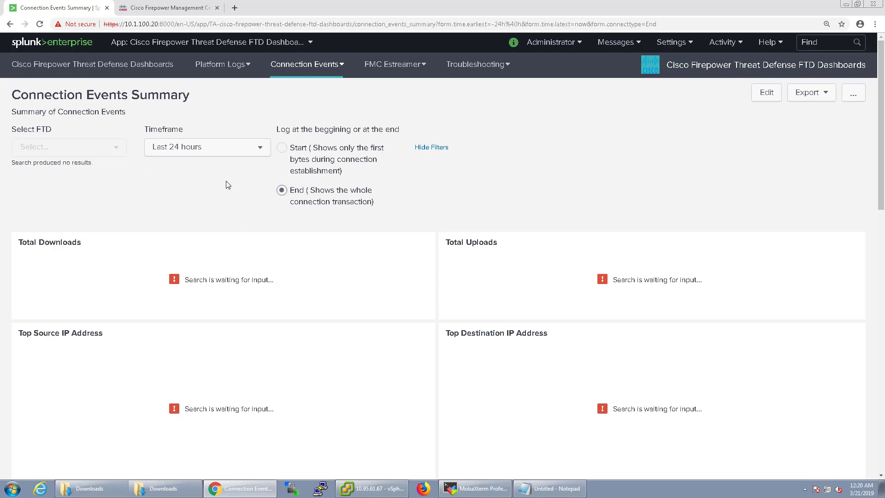
click(78, 45)
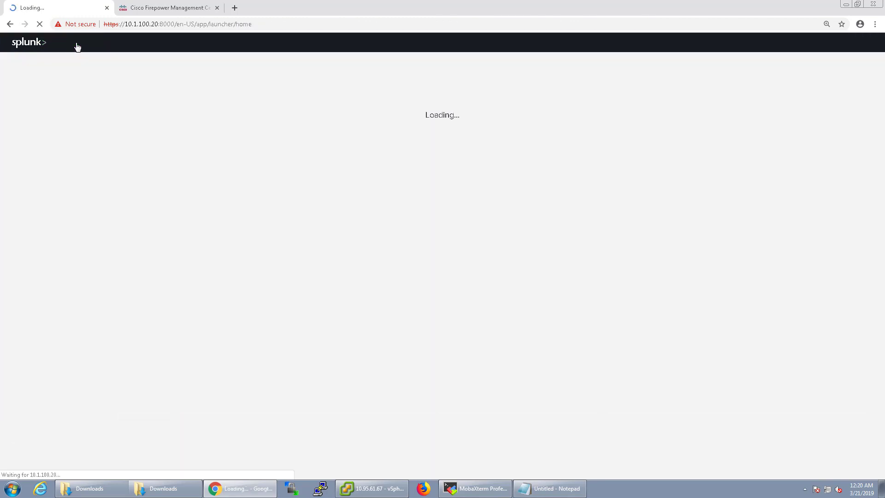